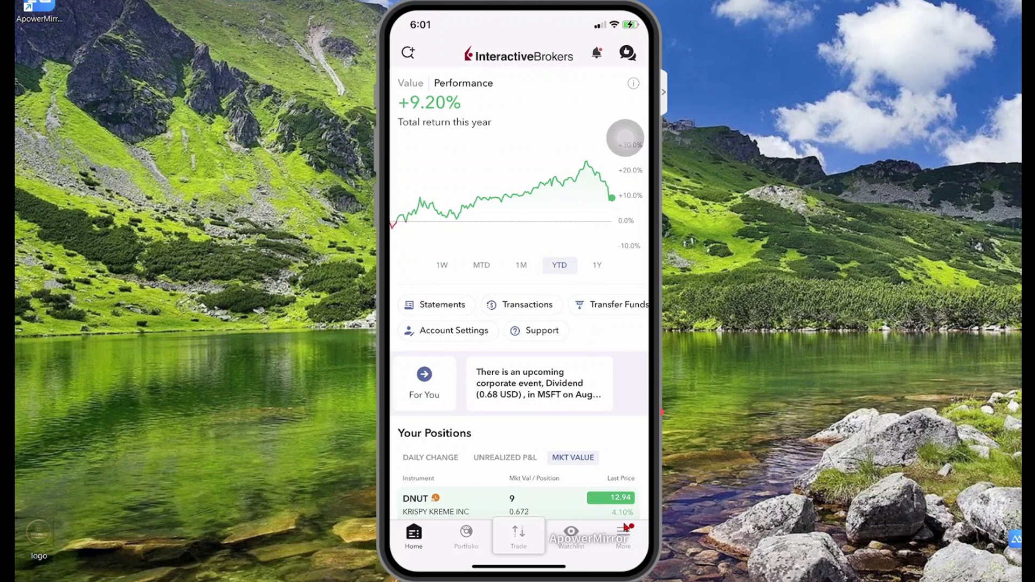
Step: Open the More menu and scroll through its list of app sections
{"action": "left_click", "coordinate": [623, 539]}
{"action": "scroll", "coordinate": [582, 365], "scroll_direction": "down", "scroll_amount": 3}
{"action": "scroll", "coordinate": [582, 365], "scroll_direction": "down", "scroll_amount": 5}
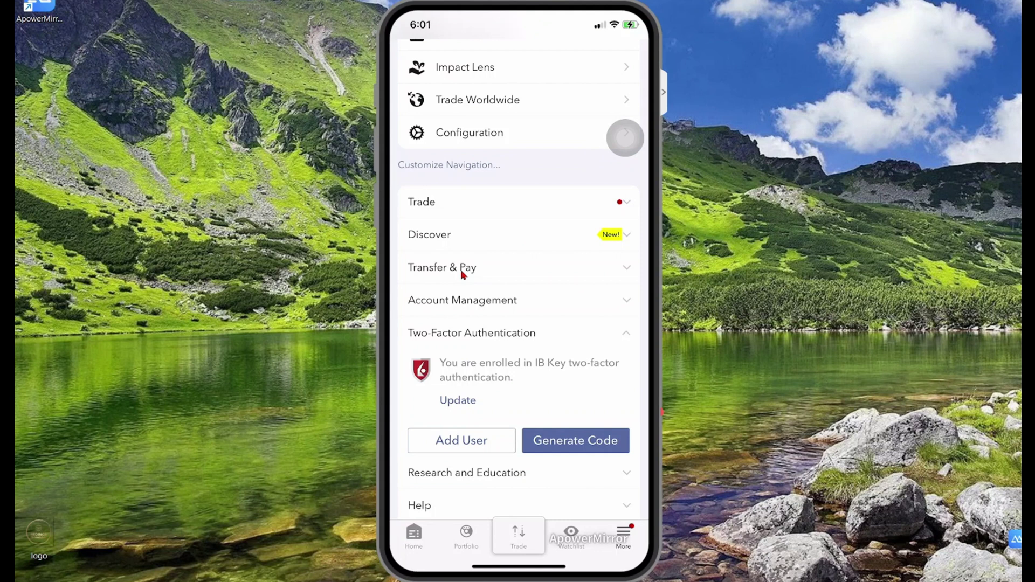
Step: Start a Deposit Funds for the Individual account and view its saved methods, like Wire-Wise Transfer
{"action": "left_click", "coordinate": [462, 269]}
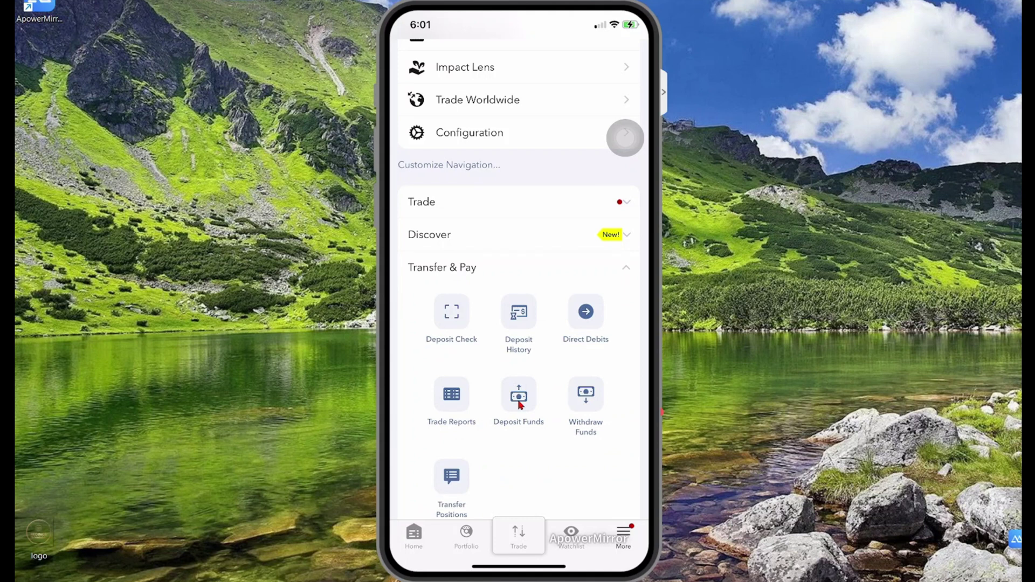
{"action": "left_click", "coordinate": [519, 400]}
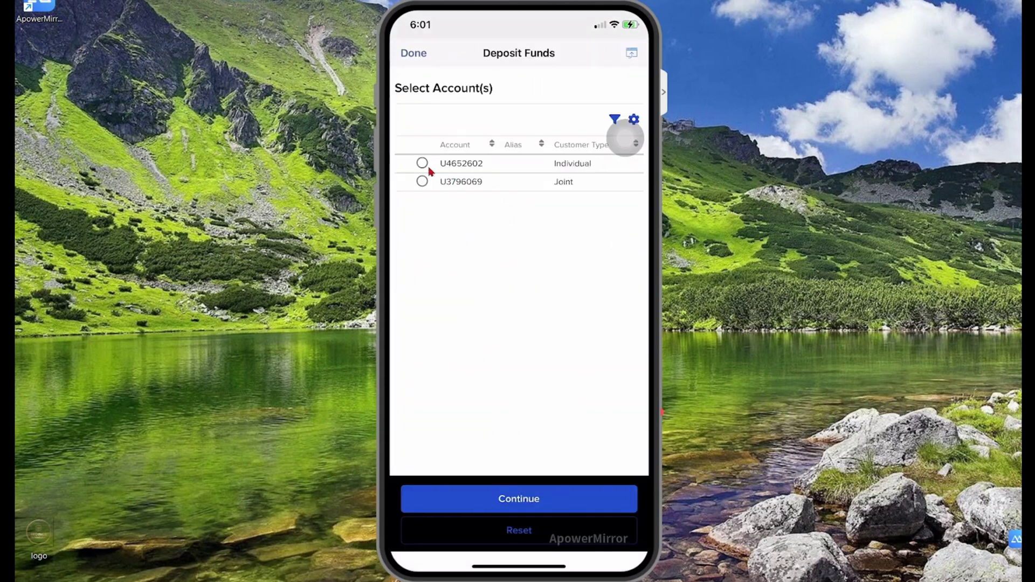
{"action": "left_click", "coordinate": [424, 165]}
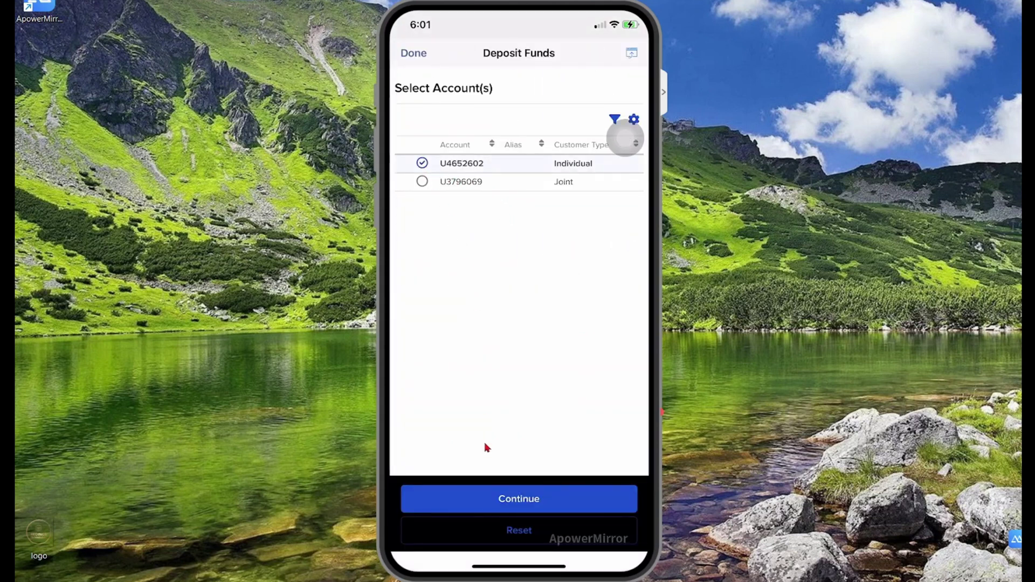
{"action": "left_click", "coordinate": [488, 497]}
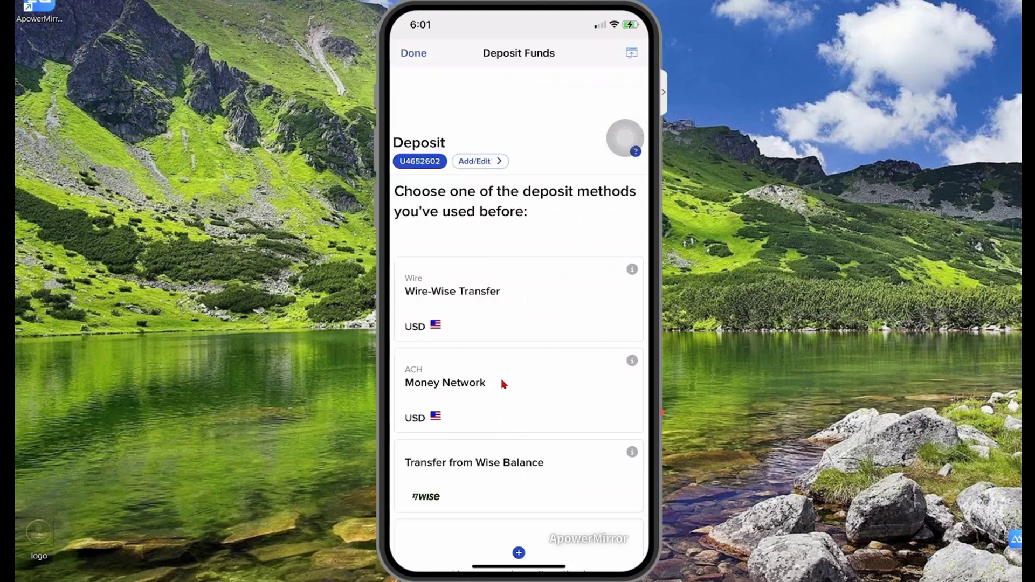
{"action": "scroll", "coordinate": [504, 384], "scroll_direction": "down", "scroll_amount": 5}
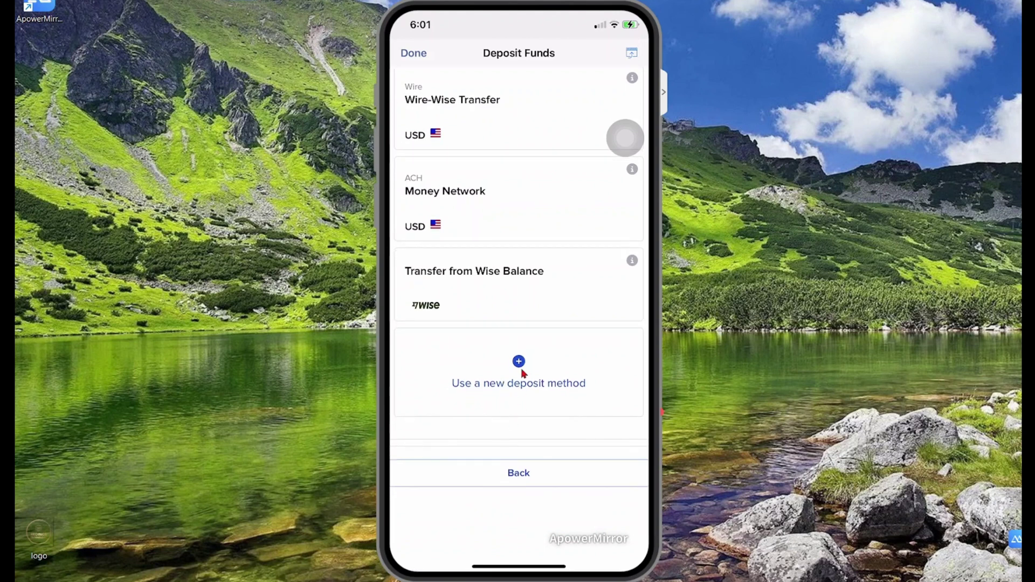
{"action": "left_click", "coordinate": [519, 363]}
{"action": "scroll", "coordinate": [522, 365], "scroll_direction": "down", "scroll_amount": 1}
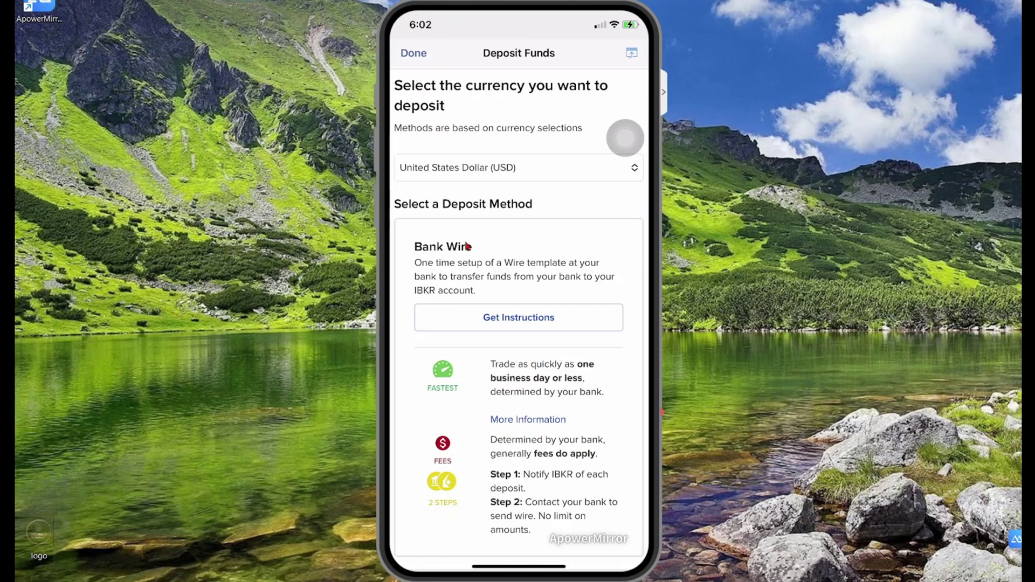
{"action": "left_click", "coordinate": [515, 320]}
{"action": "scroll", "coordinate": [515, 322], "scroll_direction": "down", "scroll_amount": 10}
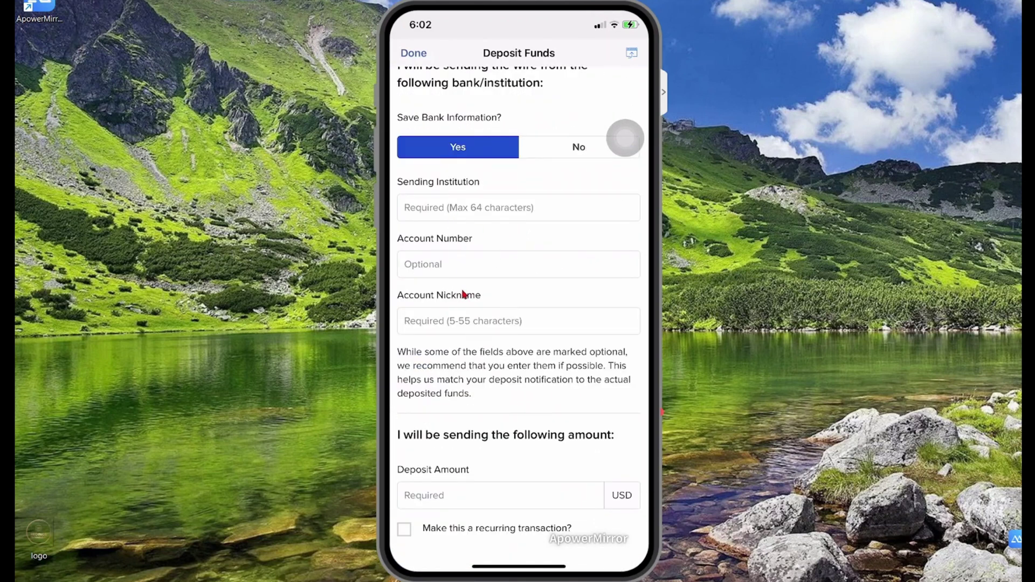
{"action": "scroll", "coordinate": [464, 294], "scroll_direction": "down", "scroll_amount": 3}
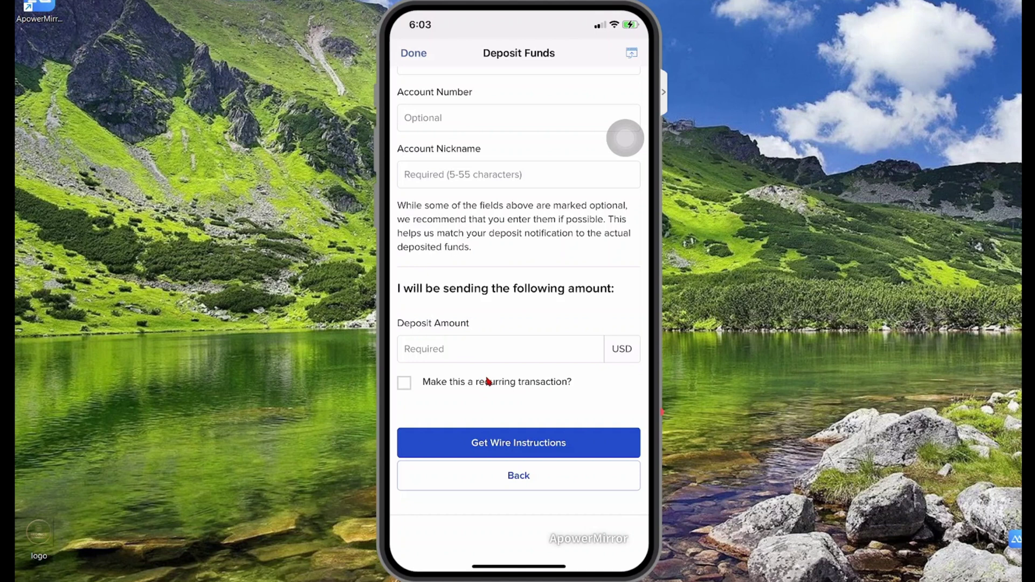
{"action": "left_click", "coordinate": [532, 485]}
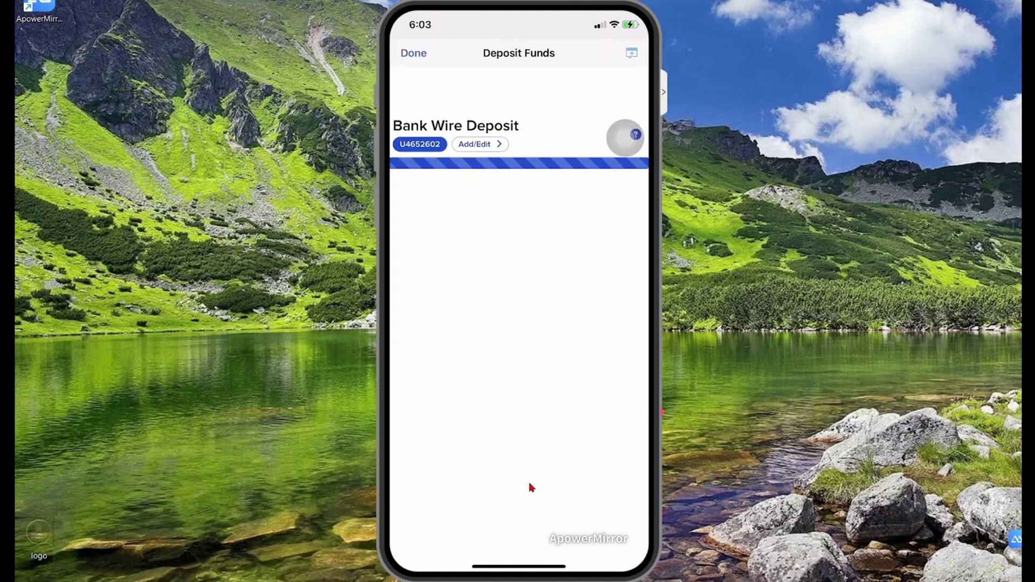
{"action": "scroll", "coordinate": [490, 407], "scroll_direction": "down", "scroll_amount": 5}
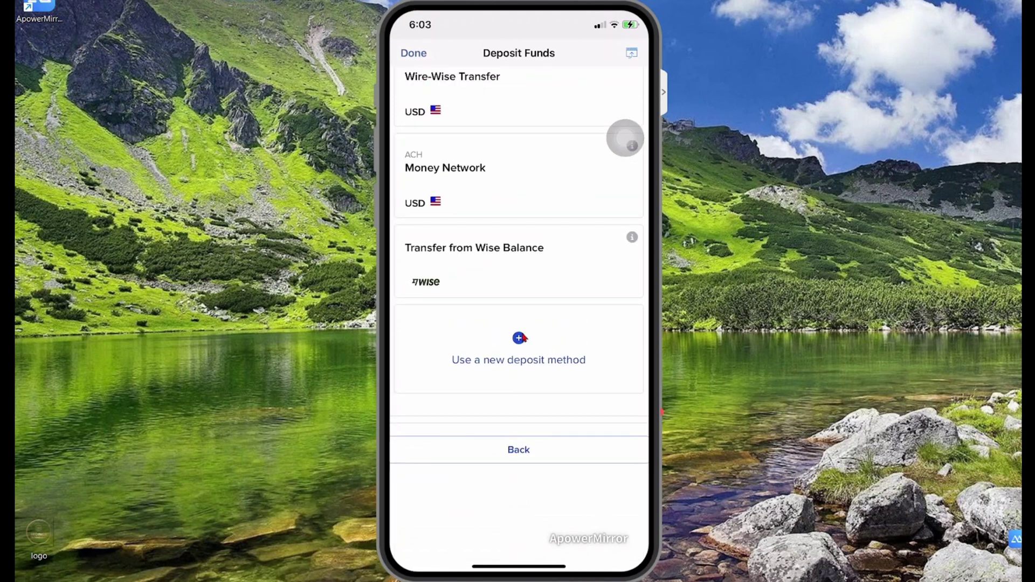
Step: Choose a new deposit method to see the USD options, starting with Bank Wire
{"action": "left_click", "coordinate": [523, 338]}
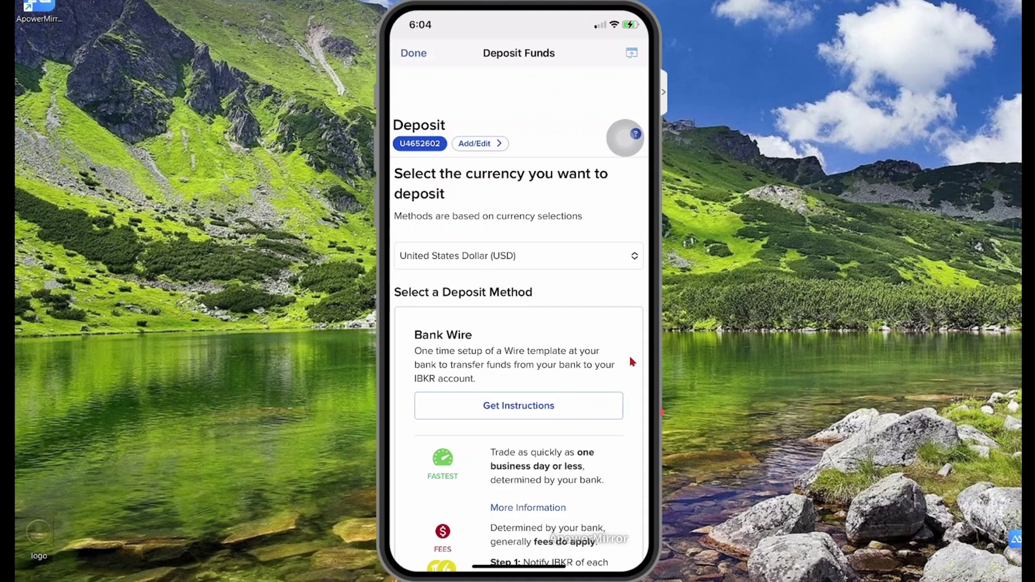
Step: Read the Direct ACH Transfer instructions for a US bank account, then finish
{"action": "scroll", "coordinate": [626, 370], "scroll_direction": "down", "scroll_amount": 10}
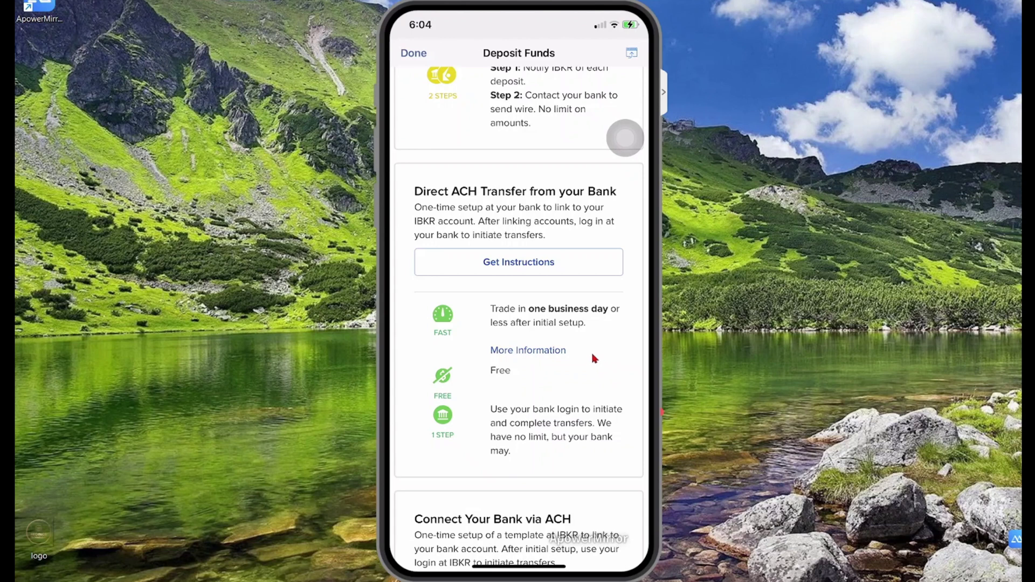
{"action": "left_click", "coordinate": [508, 266]}
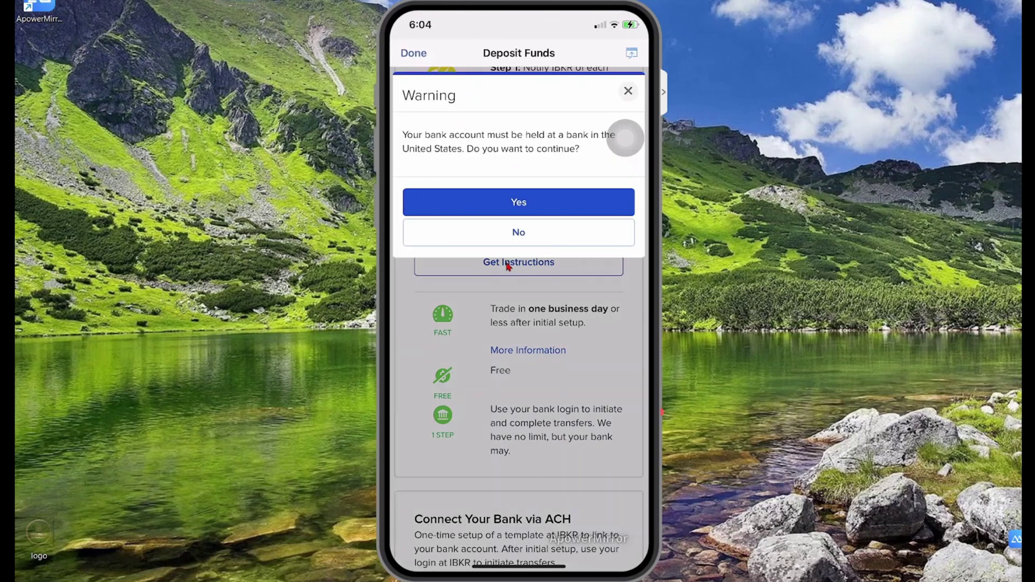
{"action": "left_click", "coordinate": [508, 208]}
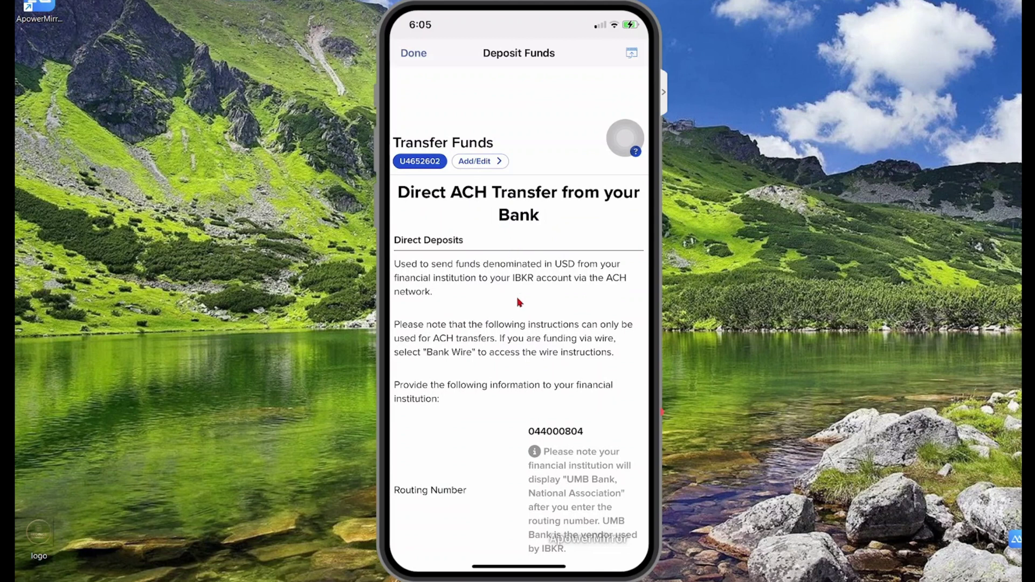
{"action": "scroll", "coordinate": [521, 307], "scroll_direction": "down", "scroll_amount": 4}
{"action": "scroll", "coordinate": [521, 309], "scroll_direction": "down", "scroll_amount": 1}
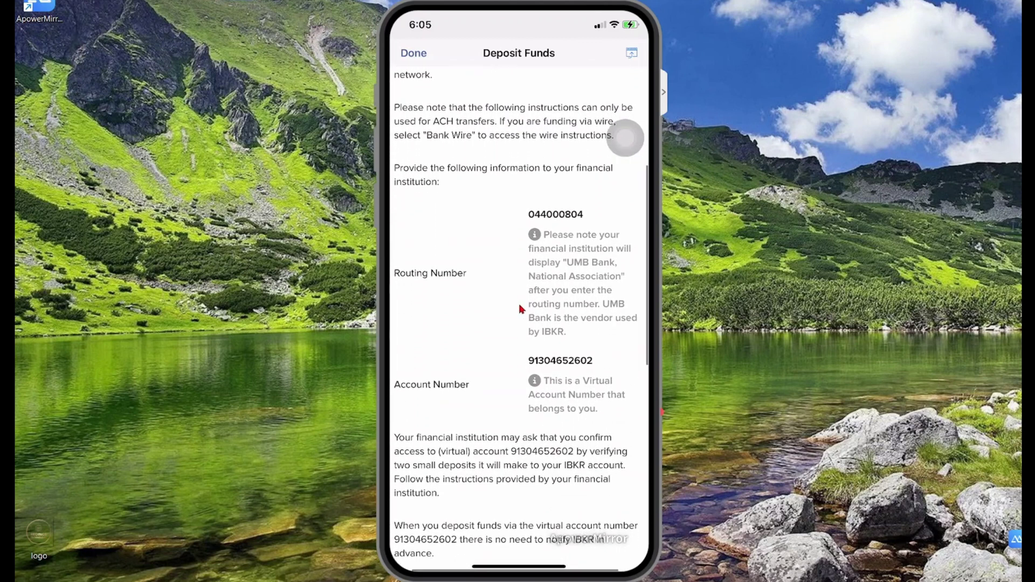
{"action": "scroll", "coordinate": [521, 308], "scroll_direction": "down", "scroll_amount": 7}
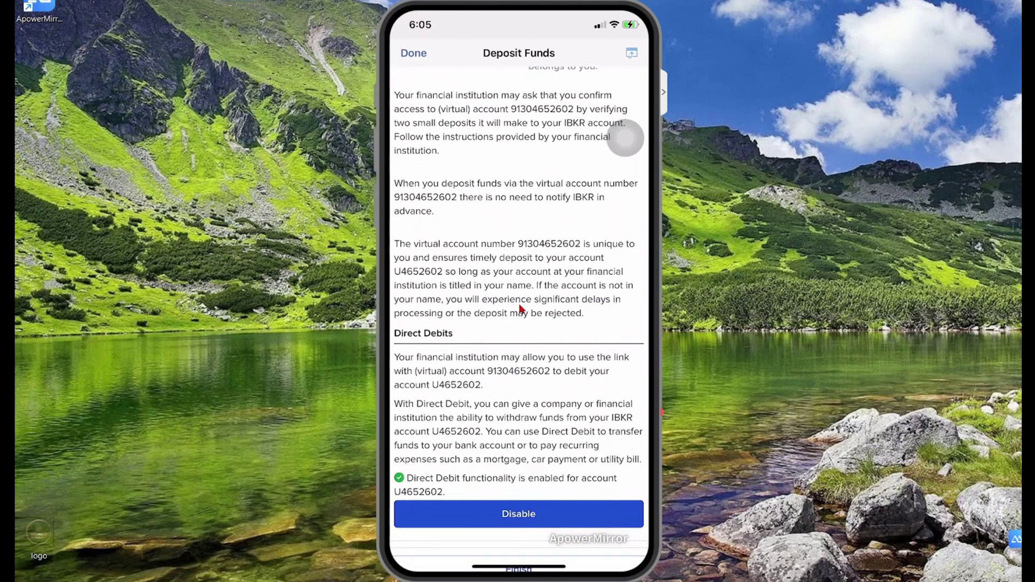
{"action": "scroll", "coordinate": [521, 308], "scroll_direction": "down", "scroll_amount": 3}
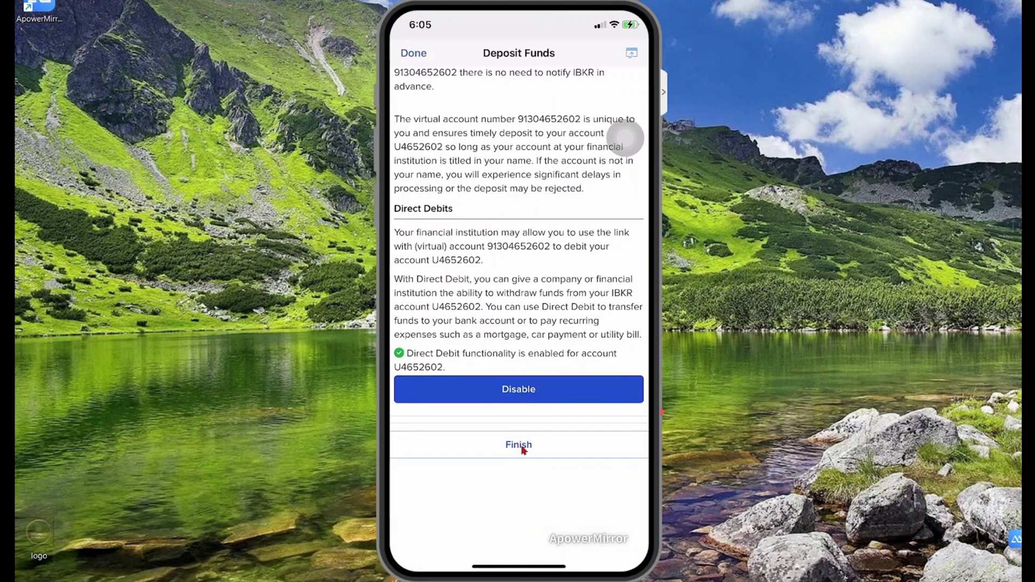
{"action": "left_click", "coordinate": [520, 447]}
Step: Choose Connect Your Bank via ACH as a new method and confirm the US bank requirement
{"action": "scroll", "coordinate": [517, 431], "scroll_direction": "down", "scroll_amount": 1}
{"action": "left_click", "coordinate": [516, 427]}
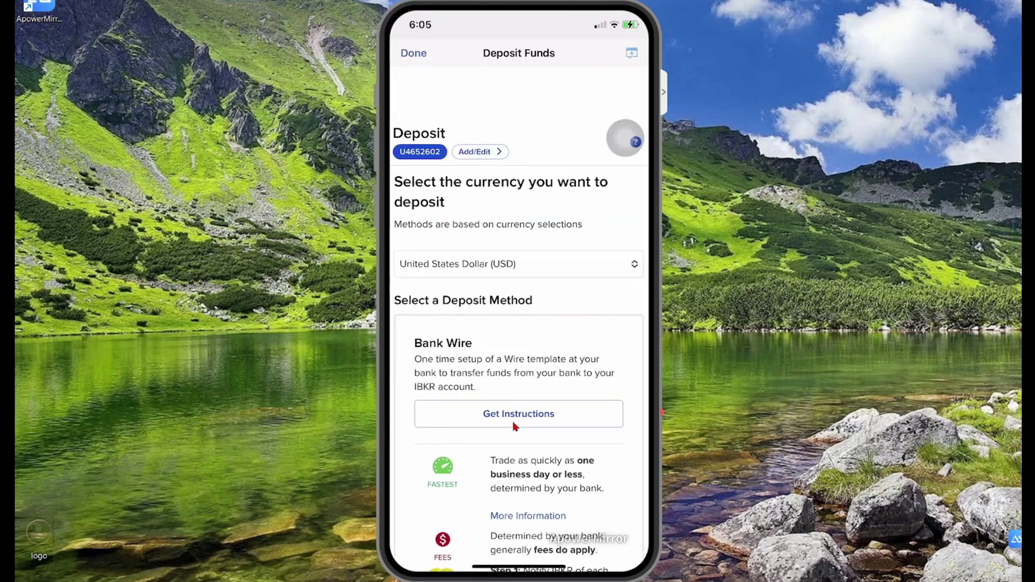
{"action": "scroll", "coordinate": [507, 404], "scroll_direction": "down", "scroll_amount": 5}
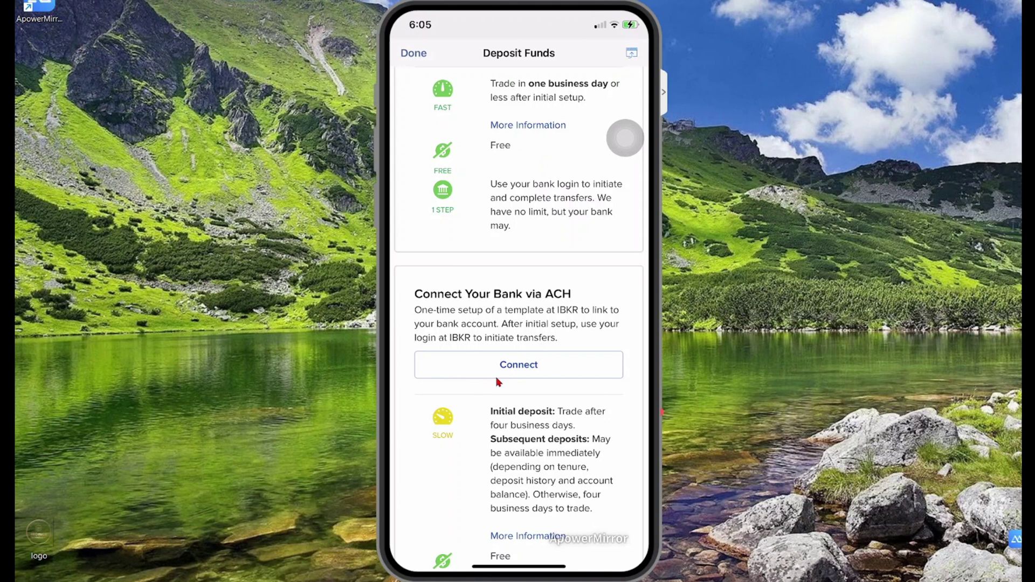
{"action": "scroll", "coordinate": [499, 382], "scroll_direction": "down", "scroll_amount": 3}
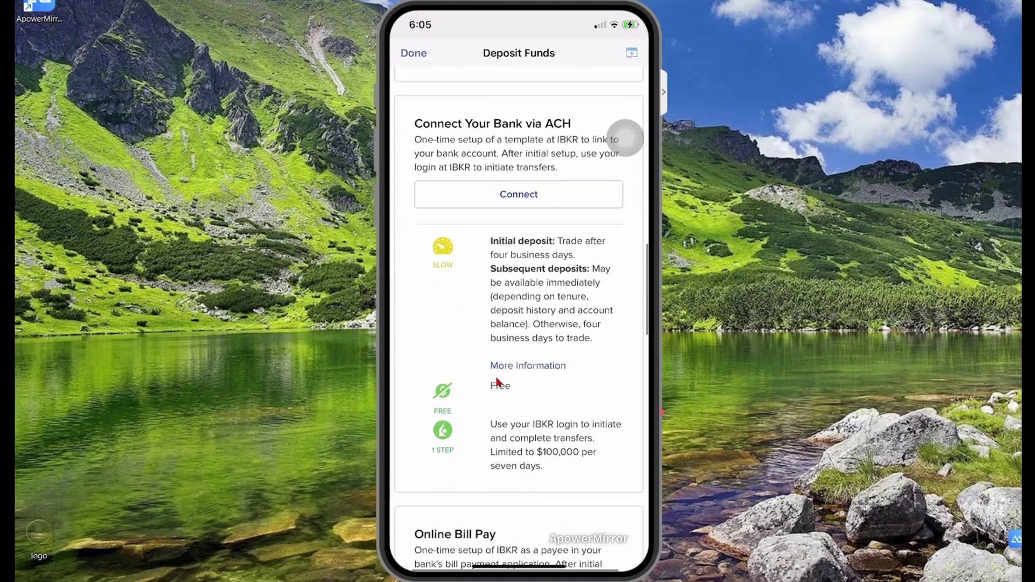
{"action": "left_click", "coordinate": [515, 278]}
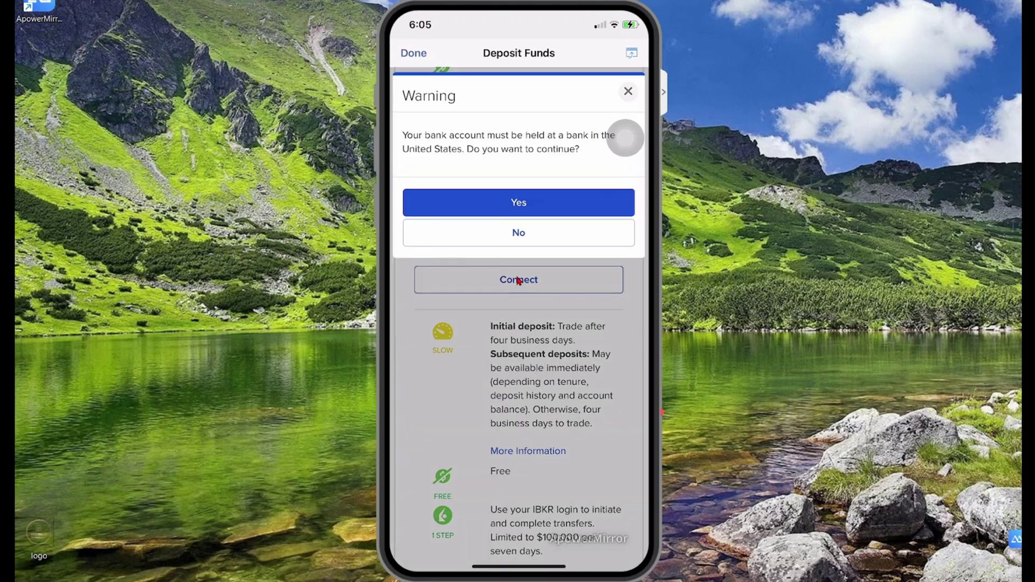
{"action": "left_click", "coordinate": [522, 205]}
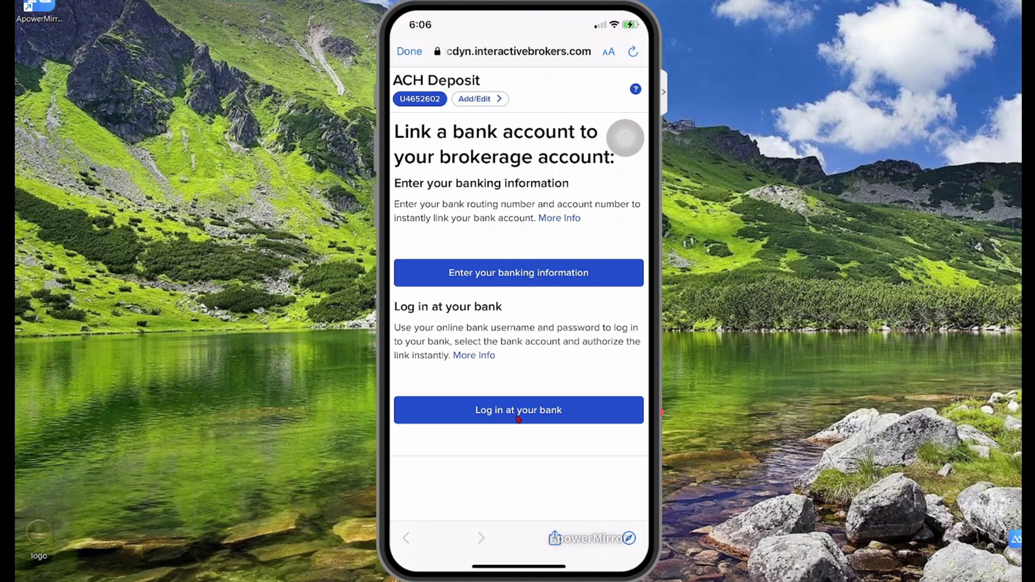
Step: Read the ACH Deposit details for logging in at your bank, then close the page
{"action": "left_click", "coordinate": [517, 419]}
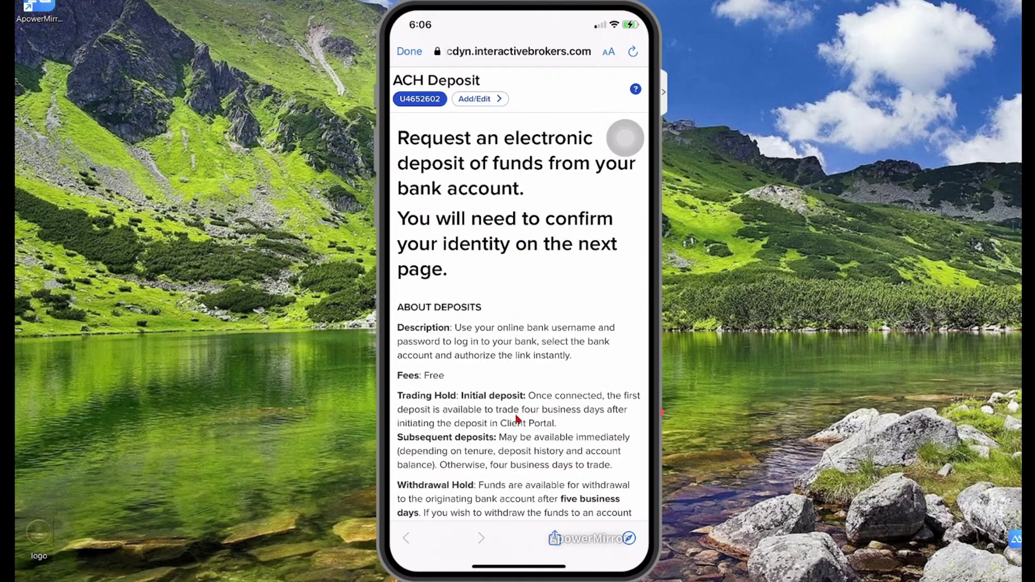
{"action": "scroll", "coordinate": [516, 419], "scroll_direction": "down", "scroll_amount": 10}
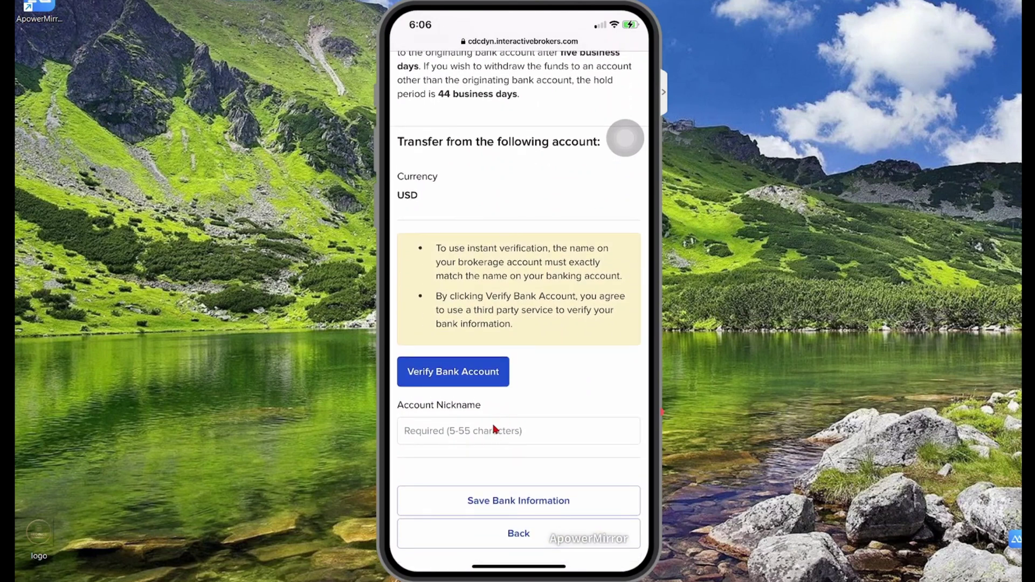
{"action": "left_click", "coordinate": [488, 384]}
{"action": "scroll", "coordinate": [488, 389], "scroll_direction": "up", "scroll_amount": 3}
{"action": "scroll", "coordinate": [488, 389], "scroll_direction": "up", "scroll_amount": 2}
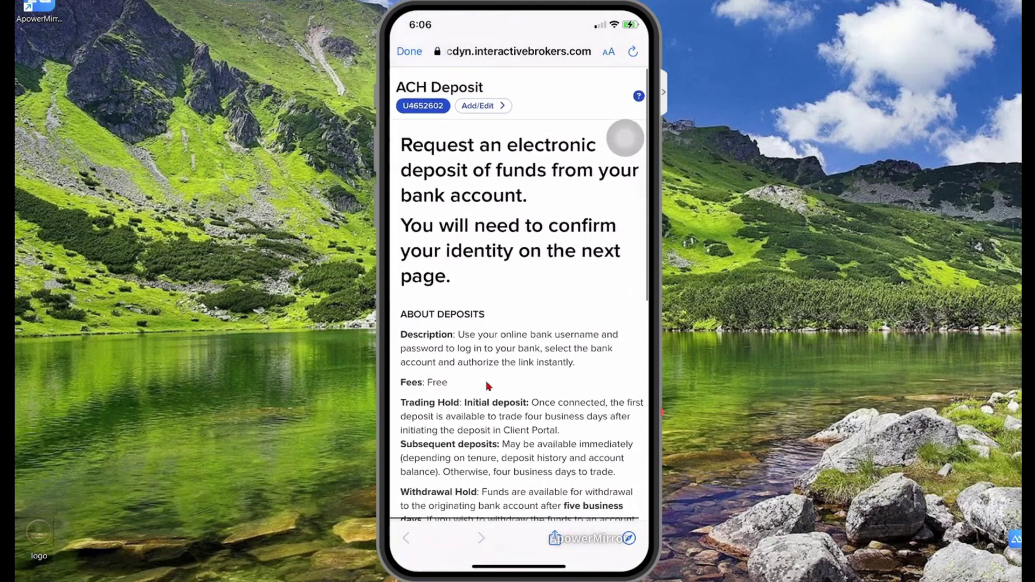
{"action": "left_click", "coordinate": [422, 51]}
{"action": "scroll", "coordinate": [492, 341], "scroll_direction": "down", "scroll_amount": 10}
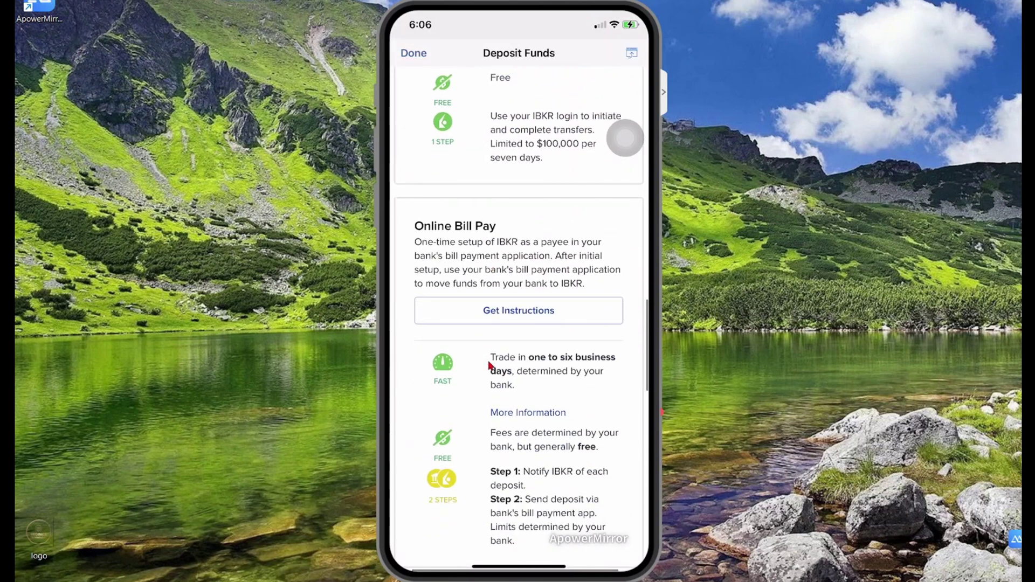
{"action": "scroll", "coordinate": [491, 366], "scroll_direction": "up", "scroll_amount": 3}
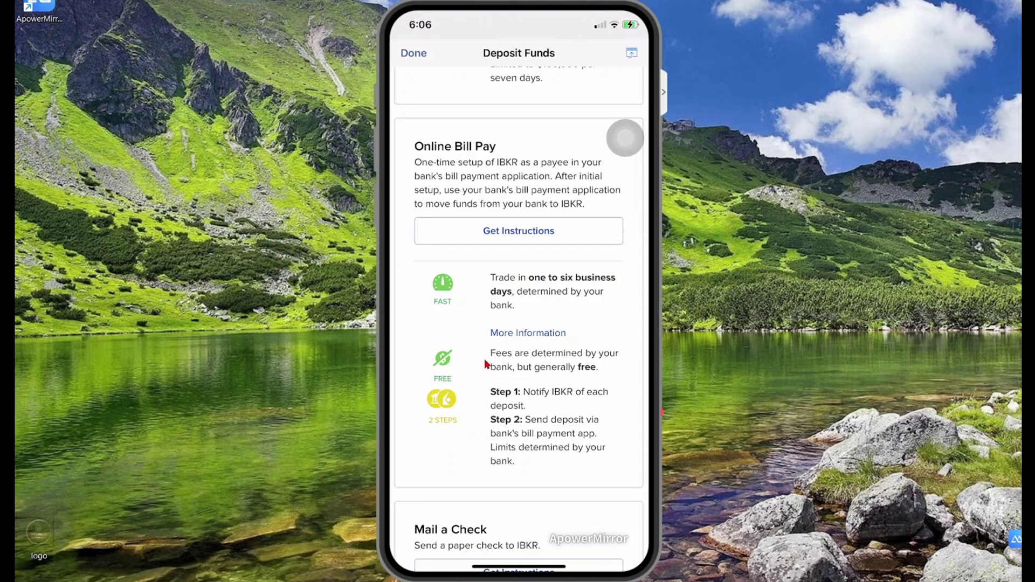
{"action": "scroll", "coordinate": [485, 364], "scroll_direction": "down", "scroll_amount": 5}
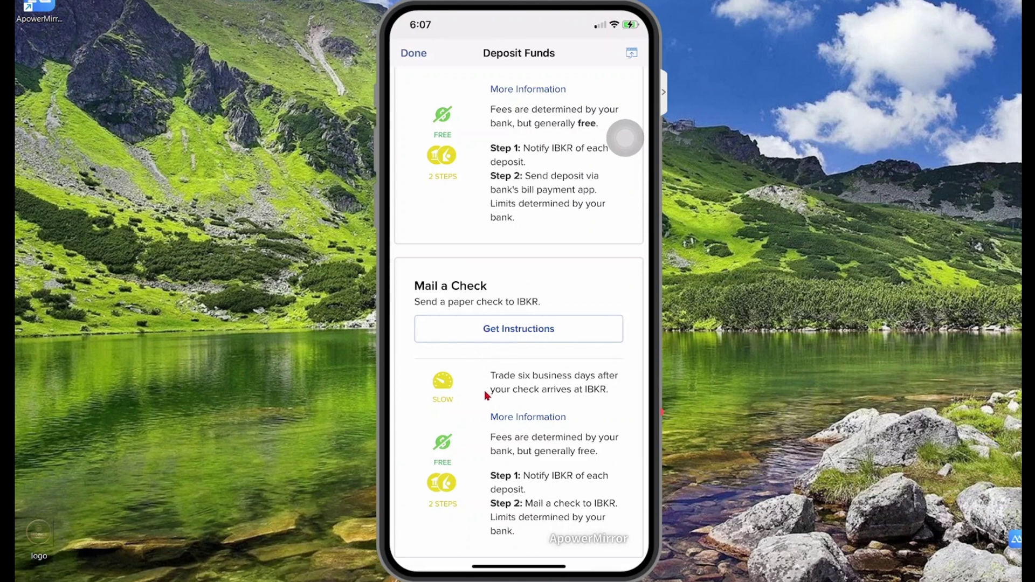
{"action": "scroll", "coordinate": [487, 394], "scroll_direction": "down", "scroll_amount": 1}
{"action": "scroll", "coordinate": [487, 396], "scroll_direction": "down", "scroll_amount": 9}
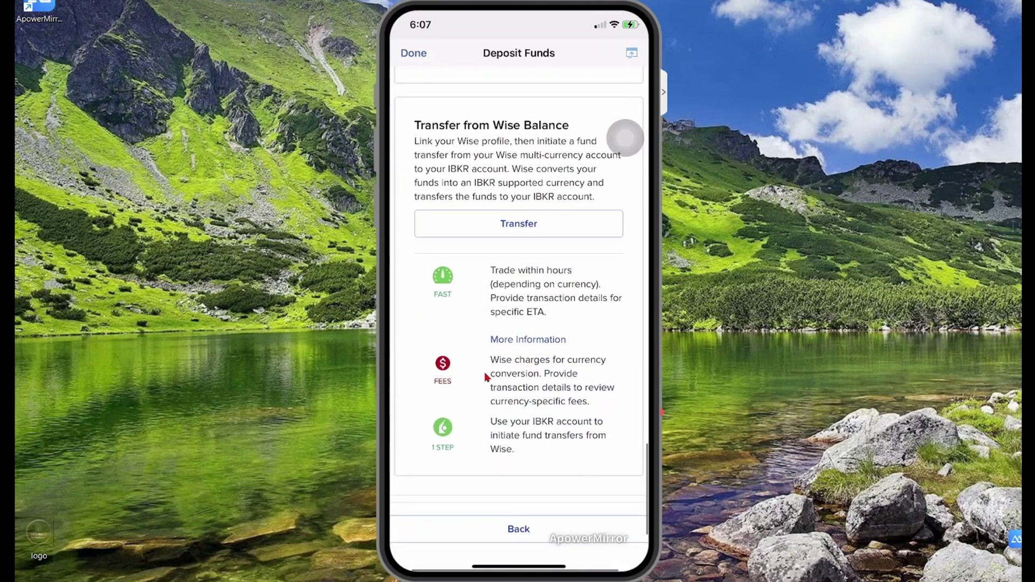
{"action": "scroll", "coordinate": [485, 324], "scroll_direction": "up", "scroll_amount": 2}
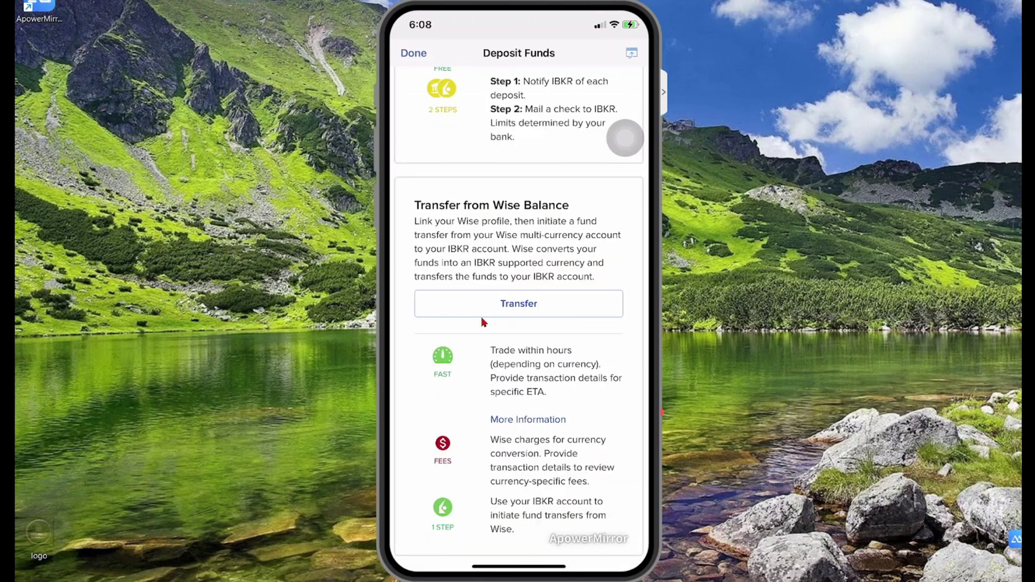
Step: Look over the Transfer from Wise Balance form without sending, then close Deposit Funds
{"action": "left_click", "coordinate": [512, 305]}
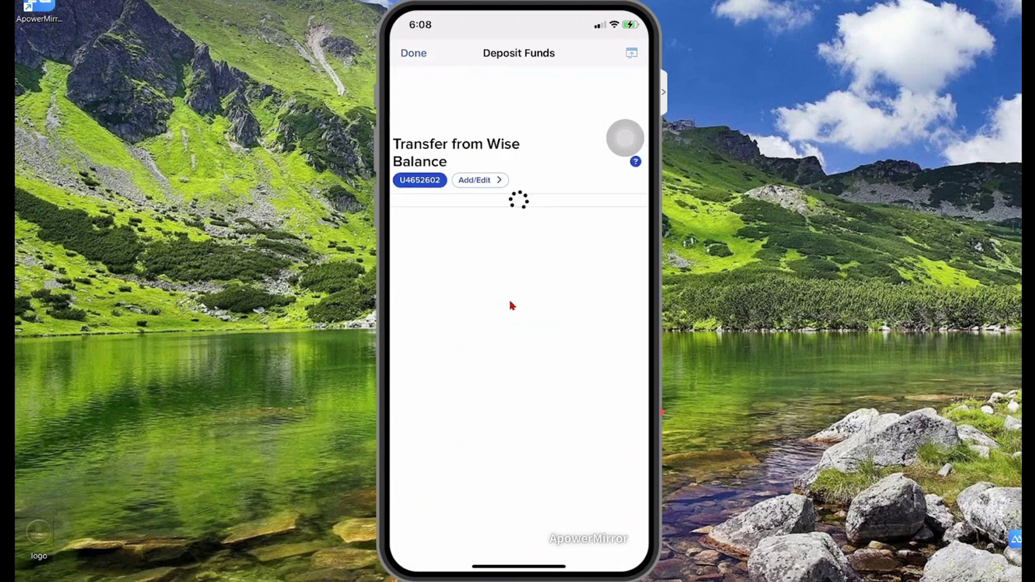
{"action": "scroll", "coordinate": [518, 331], "scroll_direction": "down", "scroll_amount": 10}
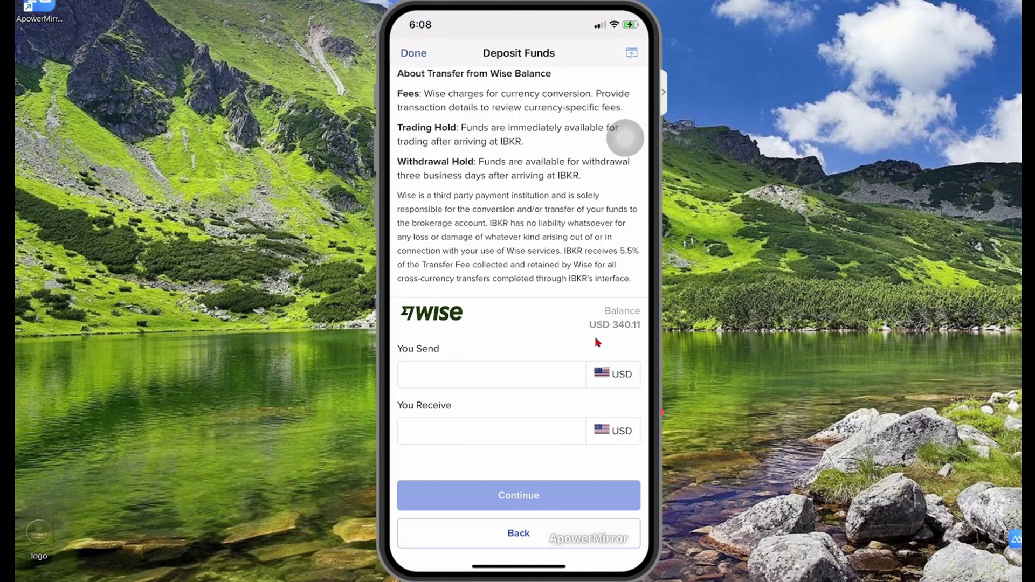
{"action": "left_click", "coordinate": [516, 535]}
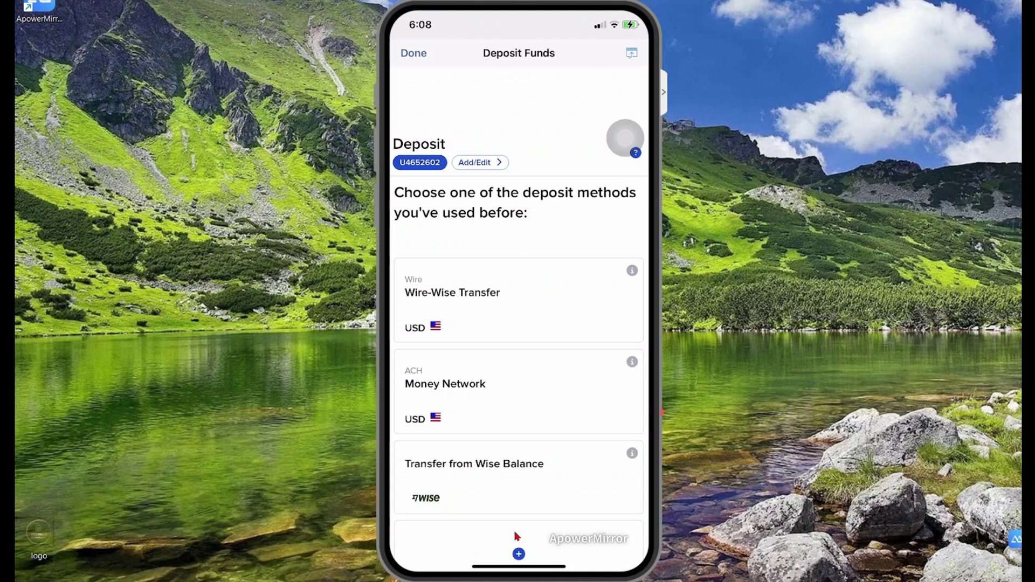
{"action": "left_click", "coordinate": [415, 54]}
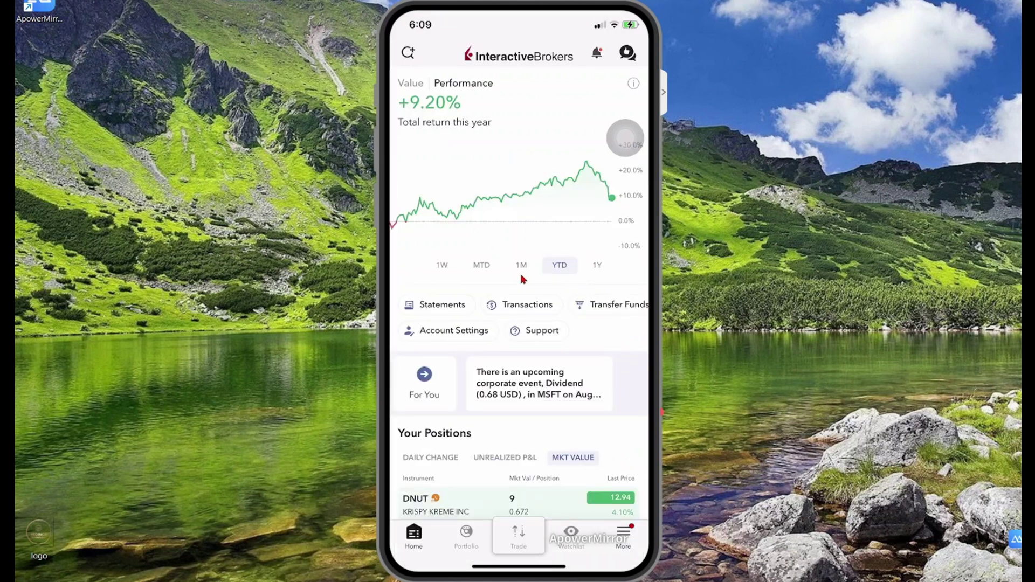
Step: Open Withdraw Funds from More and browse the new USD withdrawal methods, Bank Wire to Wise Balance
{"action": "left_click", "coordinate": [642, 533]}
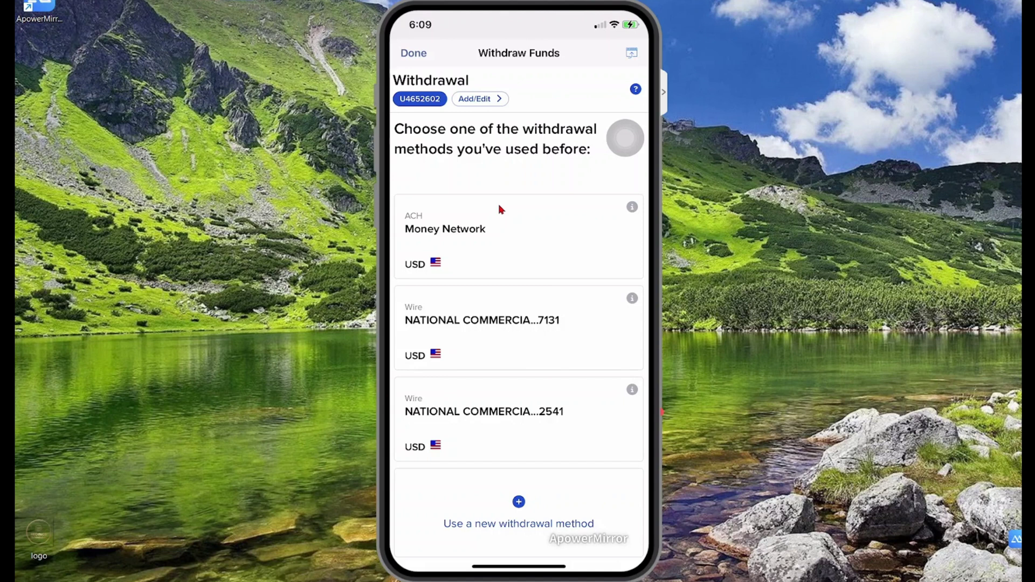
{"action": "left_click", "coordinate": [519, 515]}
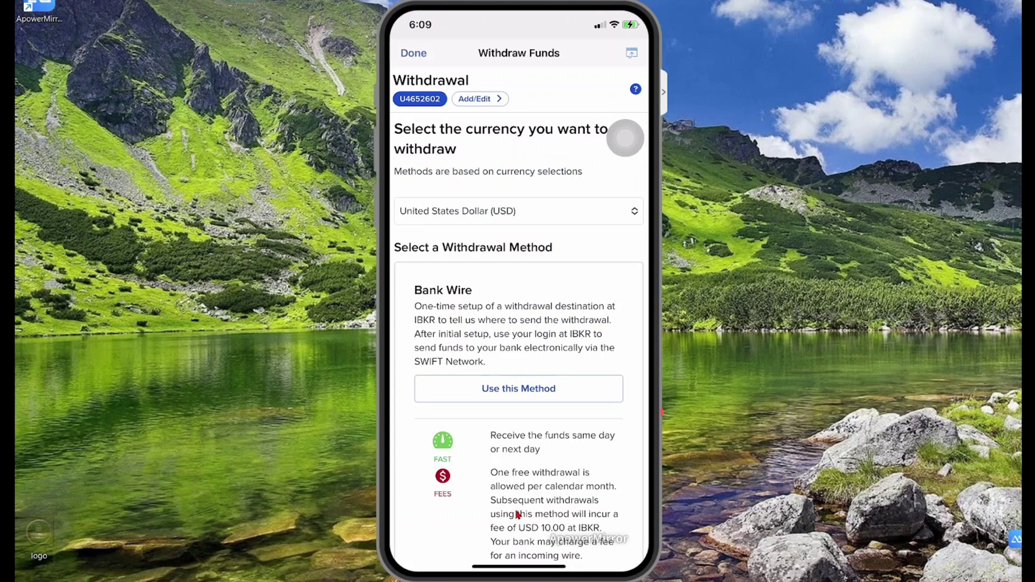
{"action": "scroll", "coordinate": [518, 515], "scroll_direction": "down", "scroll_amount": 6}
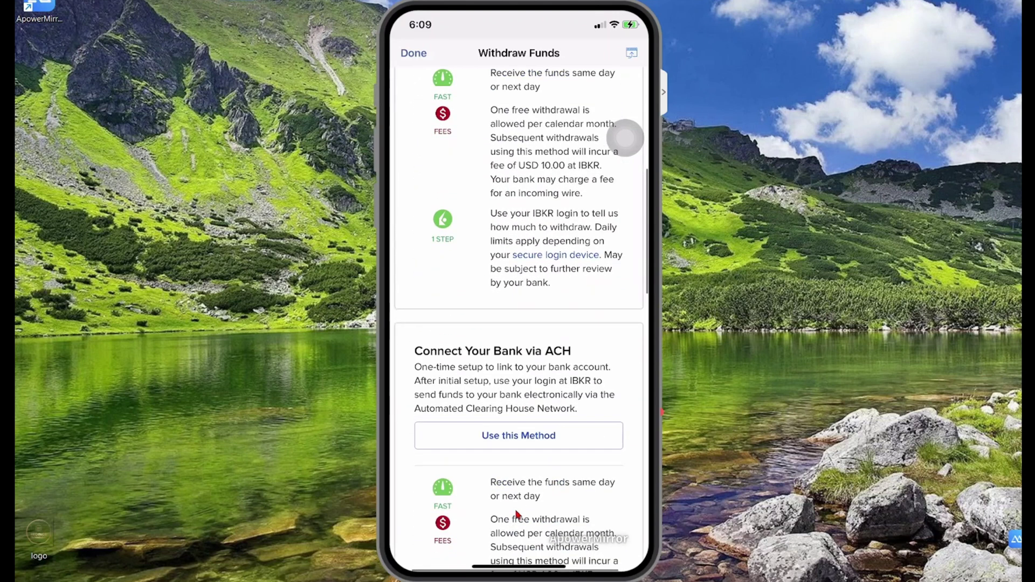
{"action": "scroll", "coordinate": [516, 514], "scroll_direction": "down", "scroll_amount": 8}
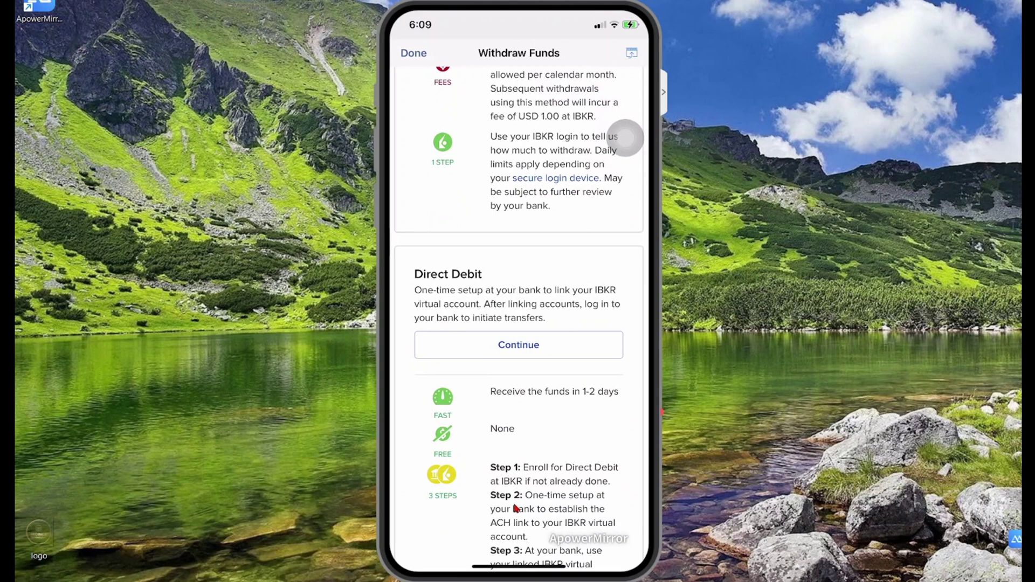
{"action": "scroll", "coordinate": [516, 508], "scroll_direction": "down", "scroll_amount": 6}
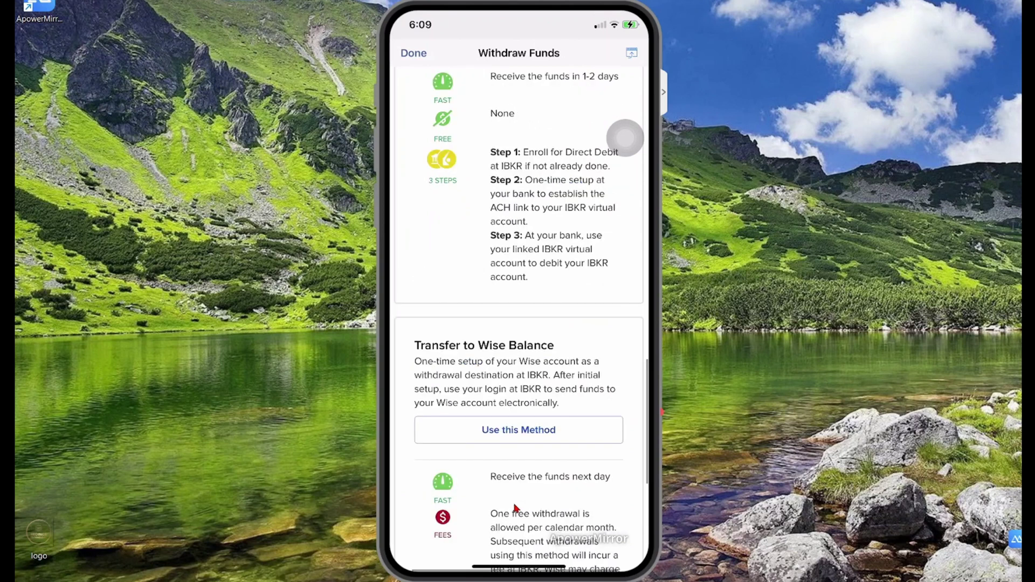
{"action": "scroll", "coordinate": [516, 507], "scroll_direction": "down", "scroll_amount": 4}
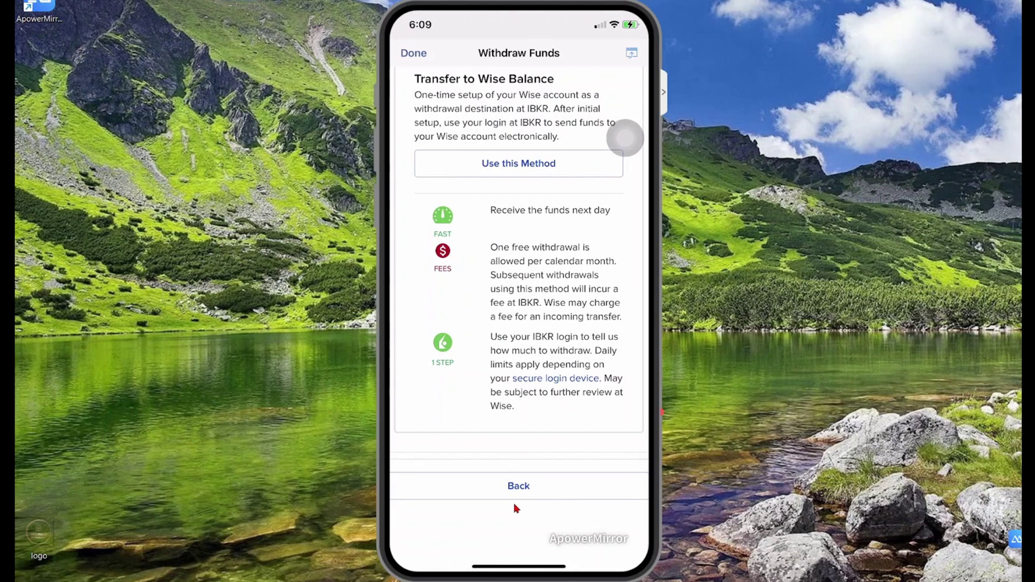
{"action": "scroll", "coordinate": [516, 508], "scroll_direction": "up", "scroll_amount": 8}
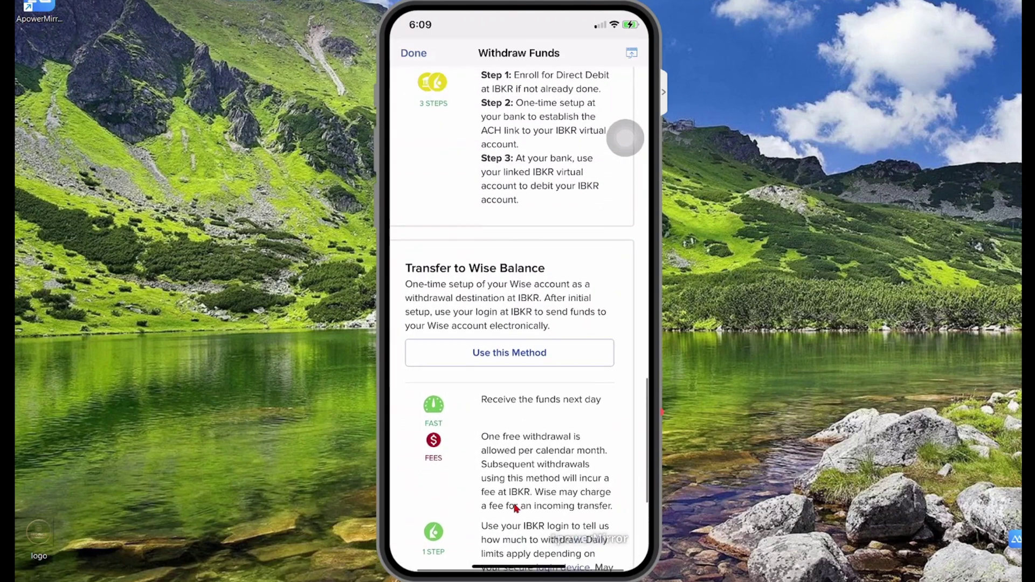
{"action": "scroll", "coordinate": [516, 508], "scroll_direction": "up", "scroll_amount": 5}
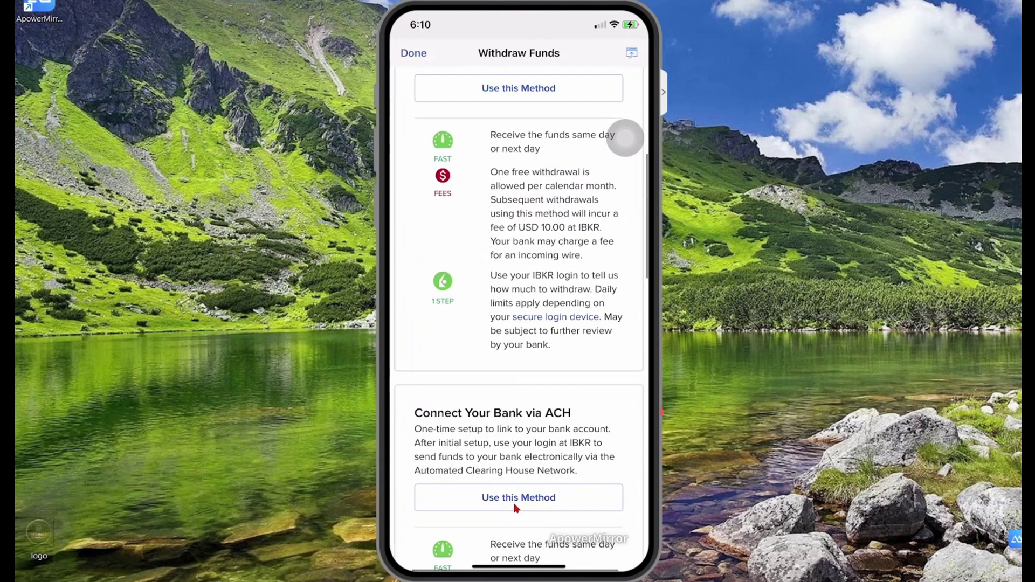
{"action": "scroll", "coordinate": [516, 508], "scroll_direction": "up", "scroll_amount": 5}
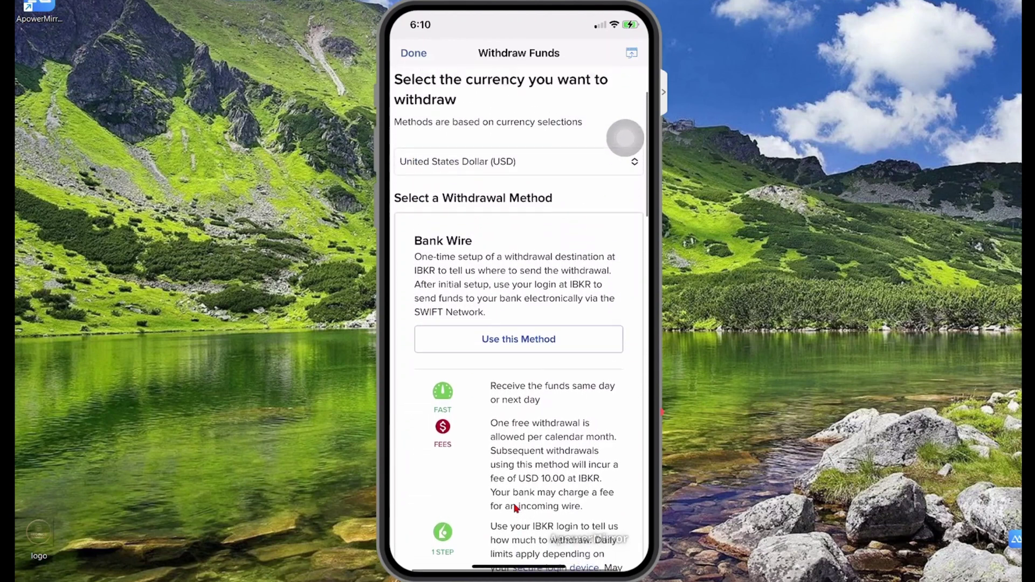
{"action": "scroll", "coordinate": [516, 508], "scroll_direction": "up", "scroll_amount": 1}
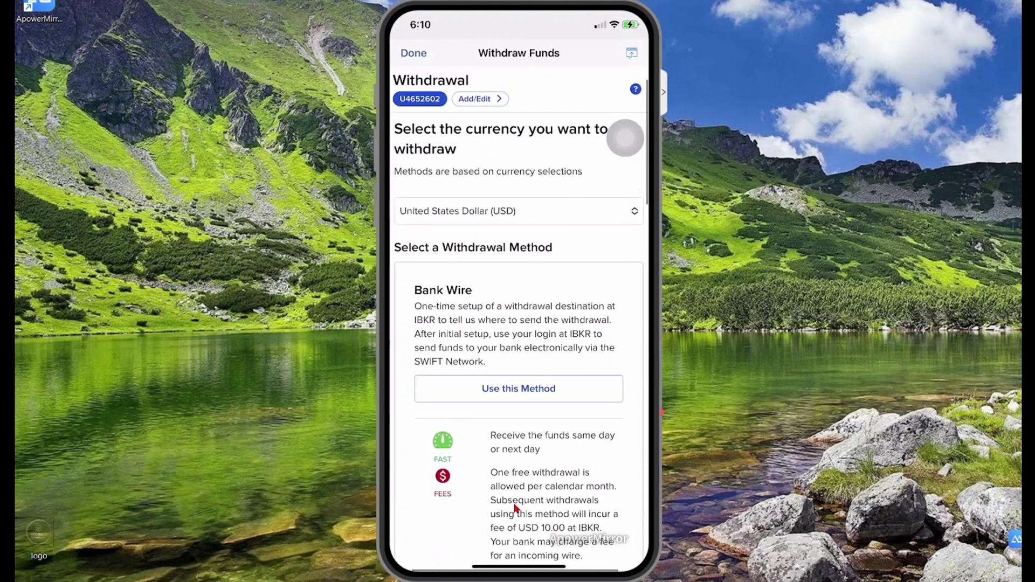